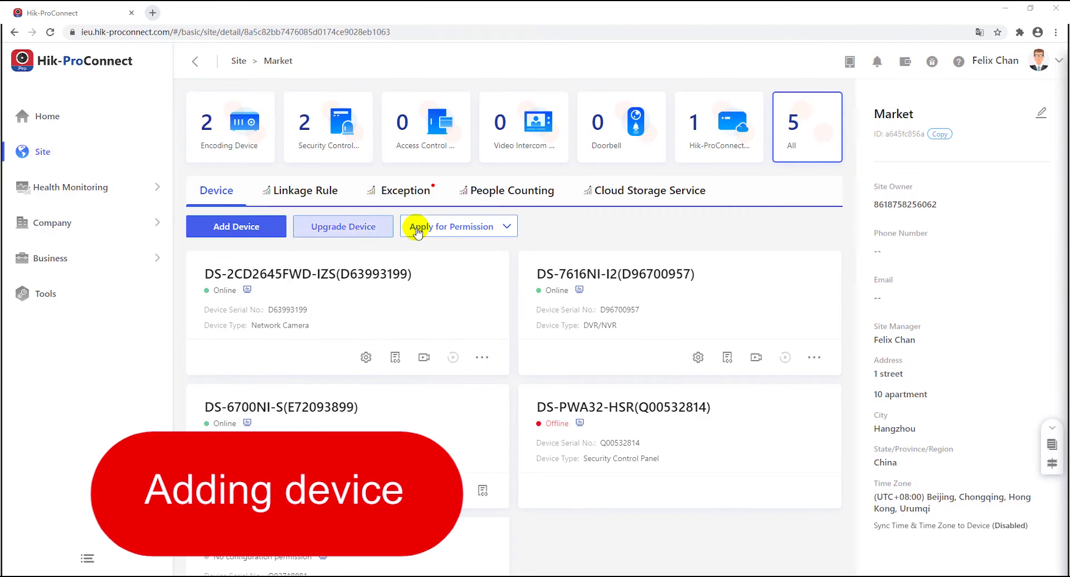
- Open the People Counting tab on the Market site page
click(488, 192)
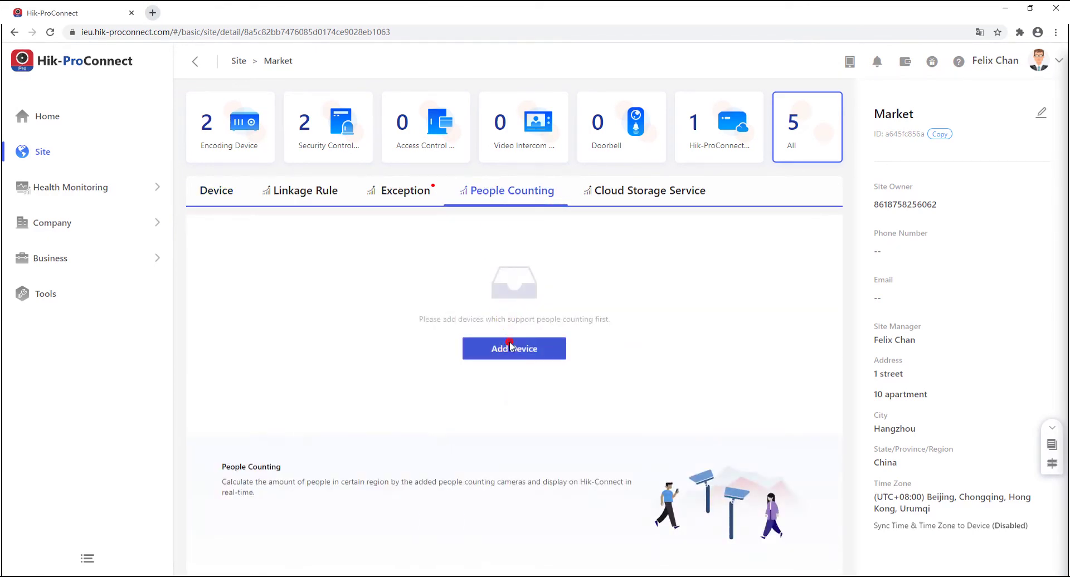
click(510, 348)
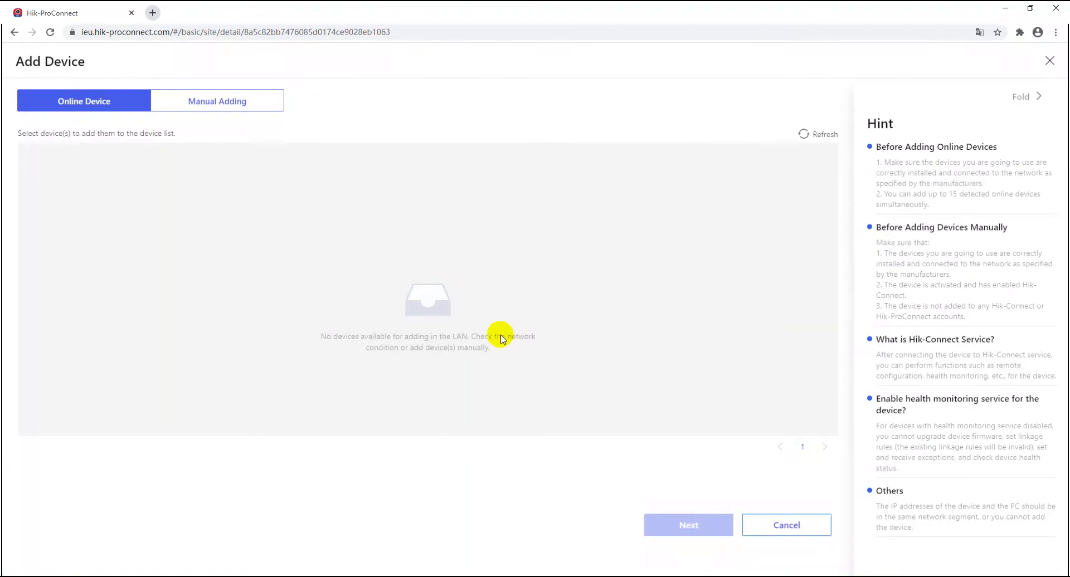
click(249, 109)
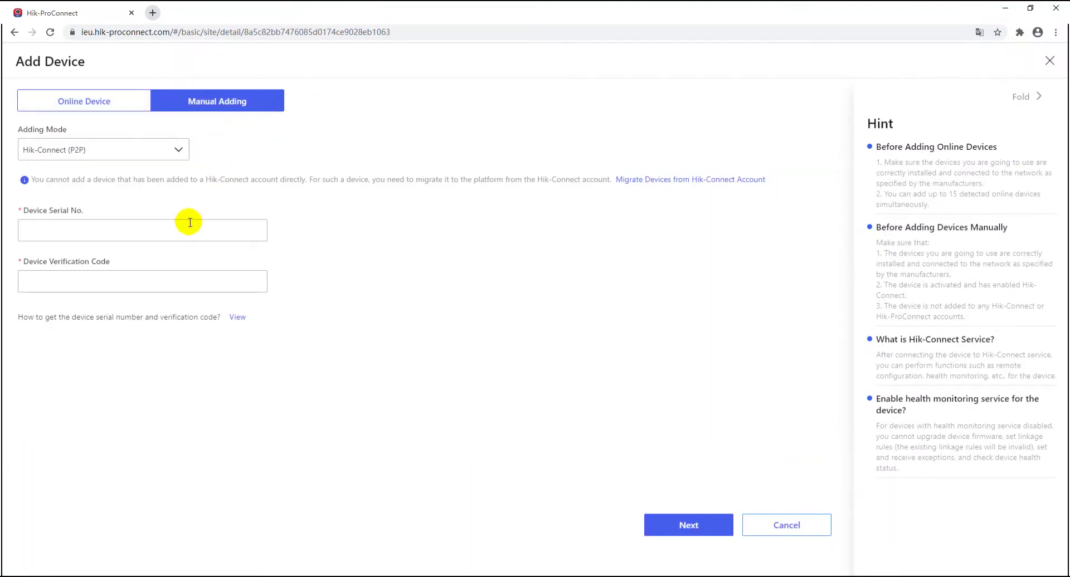
click(173, 231)
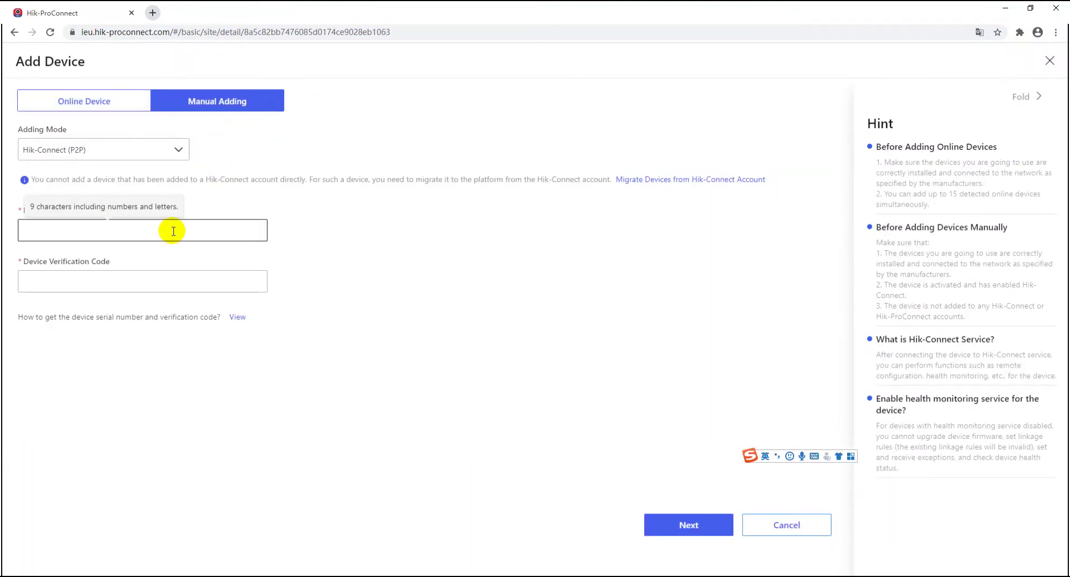
key(ctrl+v)
click(150, 283)
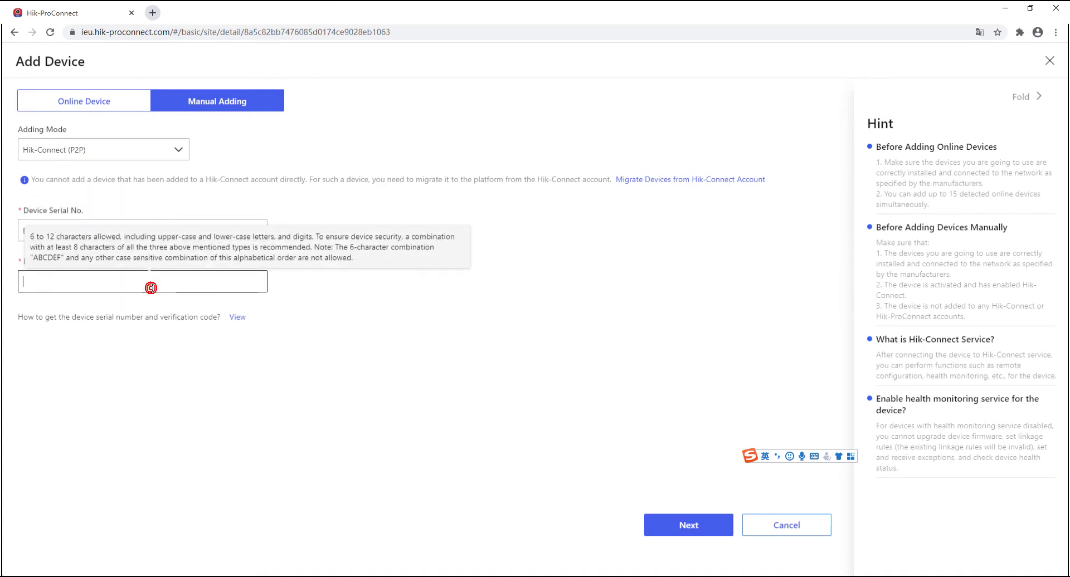
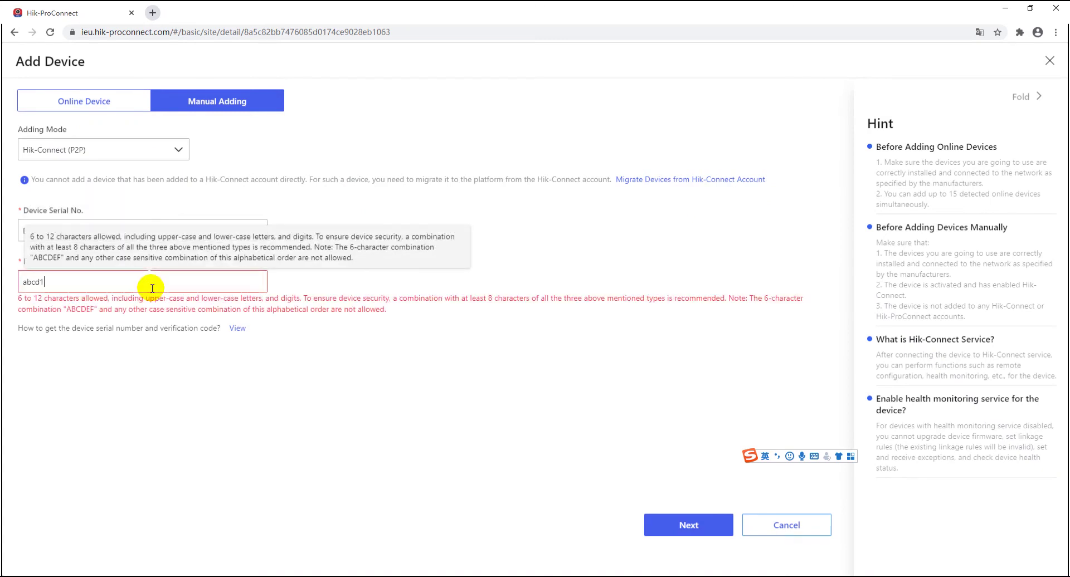
click(676, 525)
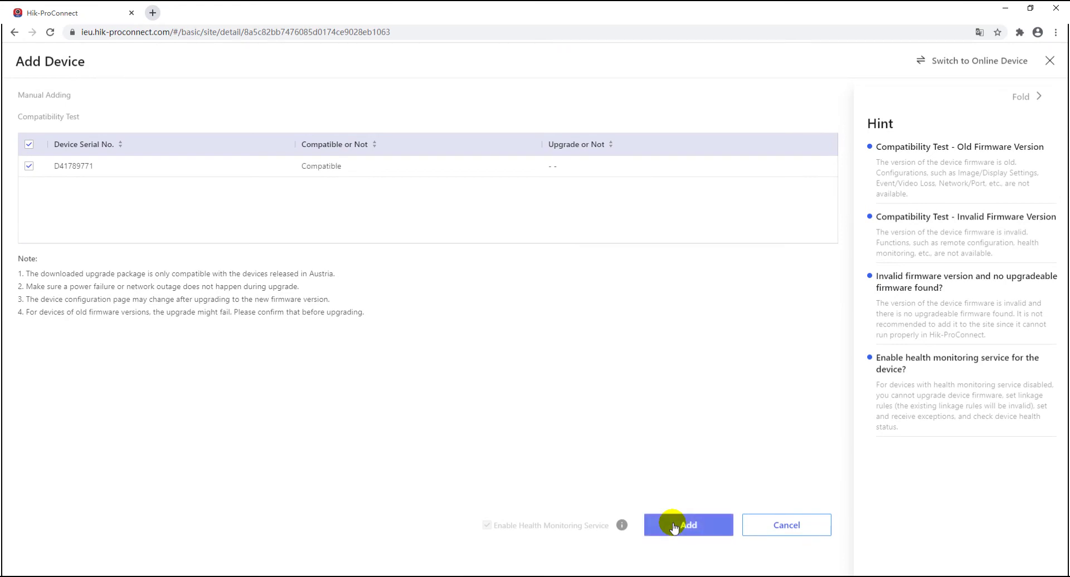
click(673, 526)
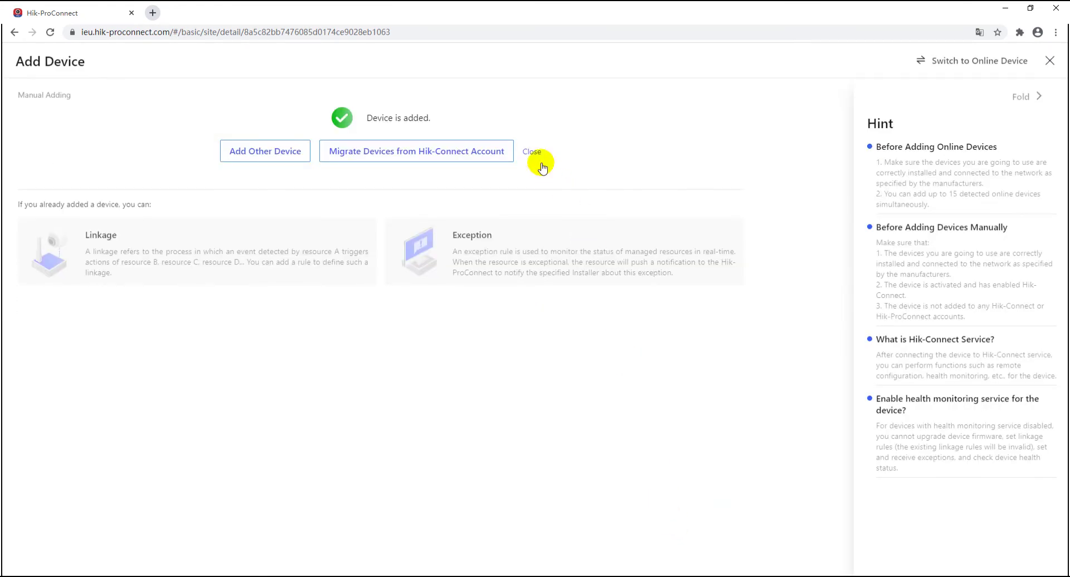
- Apply for configuration permission on the new DS-2CD6825G0-C-IVS camera and confirm the request
click(541, 163)
scroll(570, 432, down, 2)
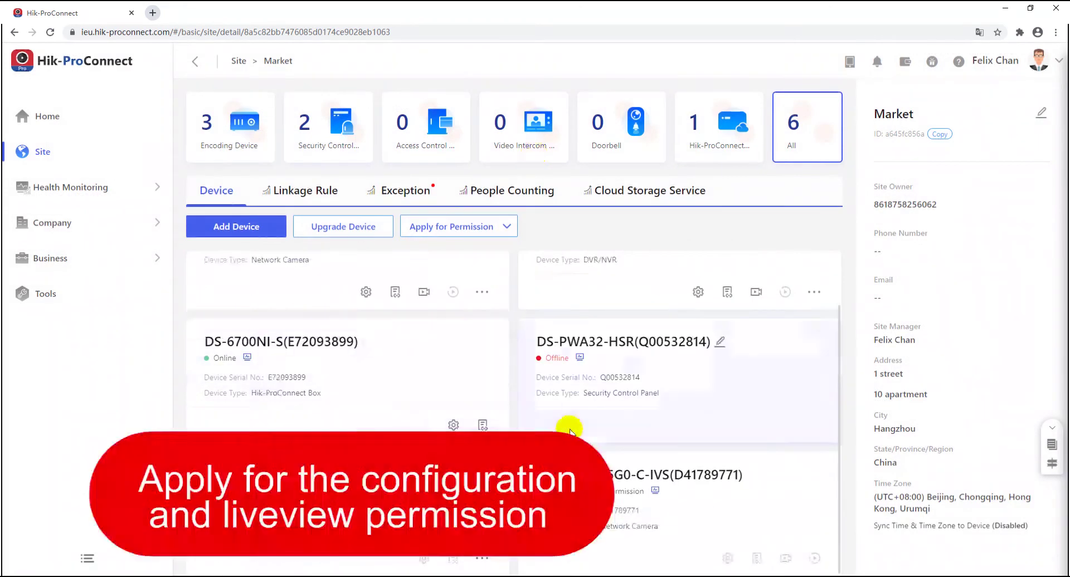
mouse_move(479, 227)
click(483, 245)
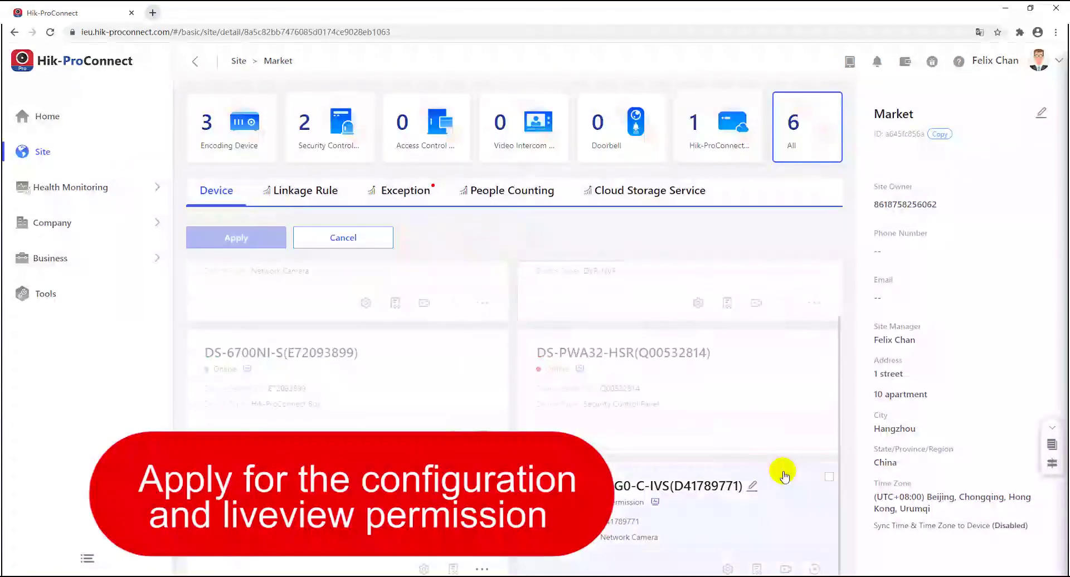
click(829, 477)
click(240, 239)
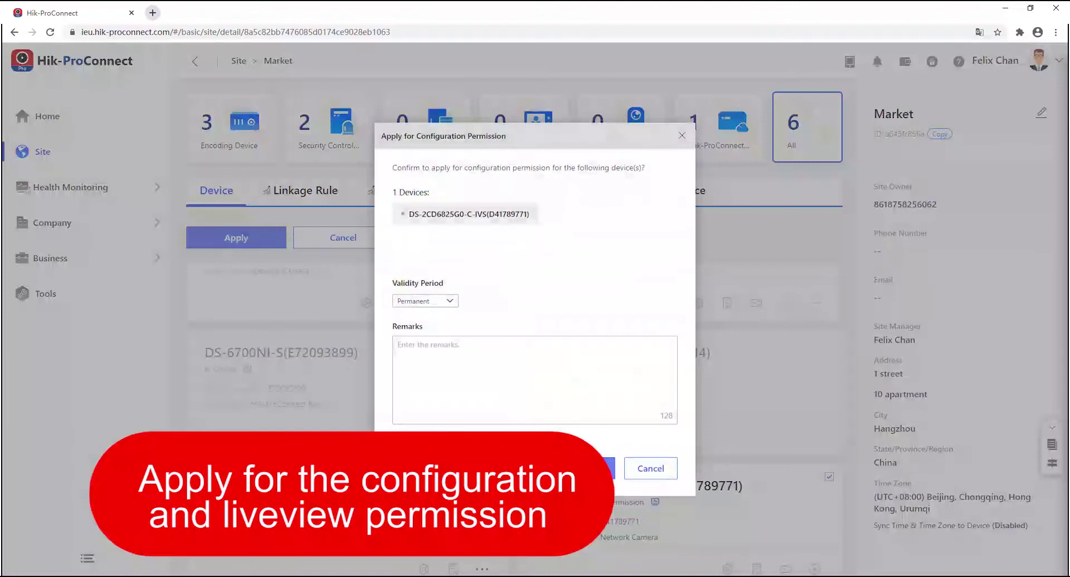
click(591, 469)
click(588, 339)
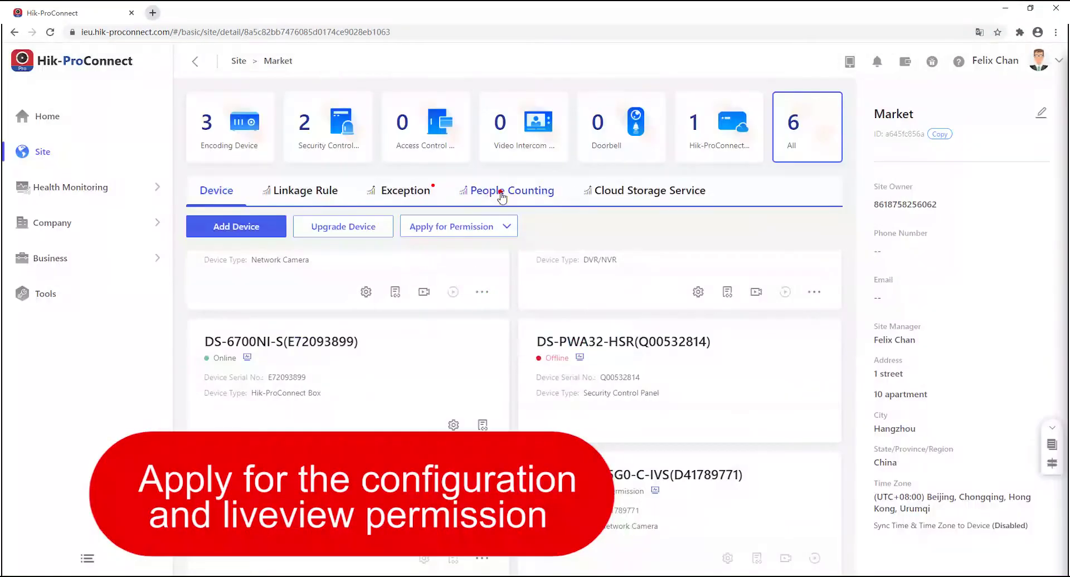
- Go to People Counting and reload the site page to refresh the device list
click(501, 194)
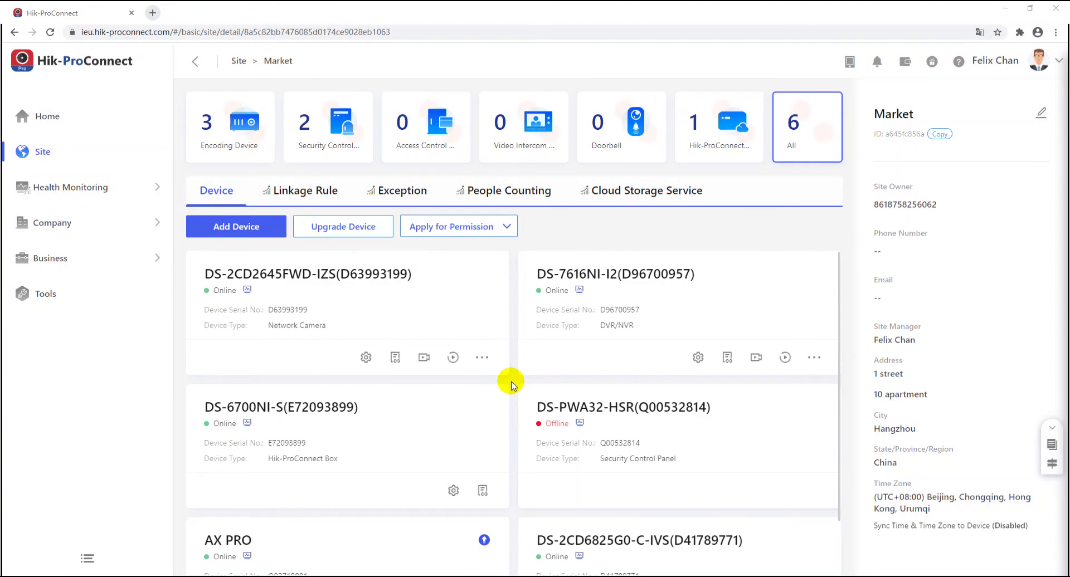
click(50, 33)
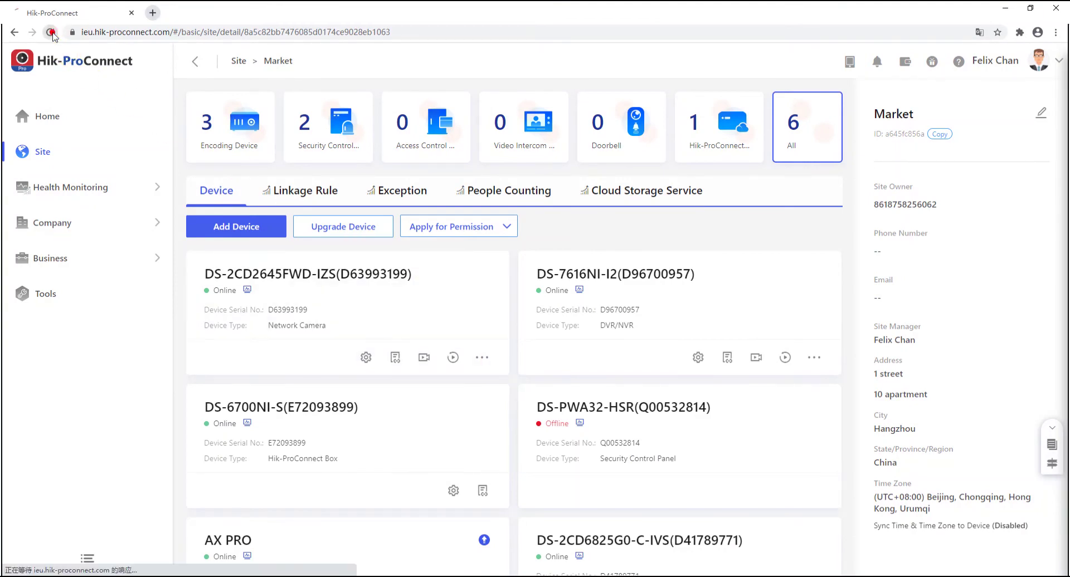
scroll(550, 359, down, 1)
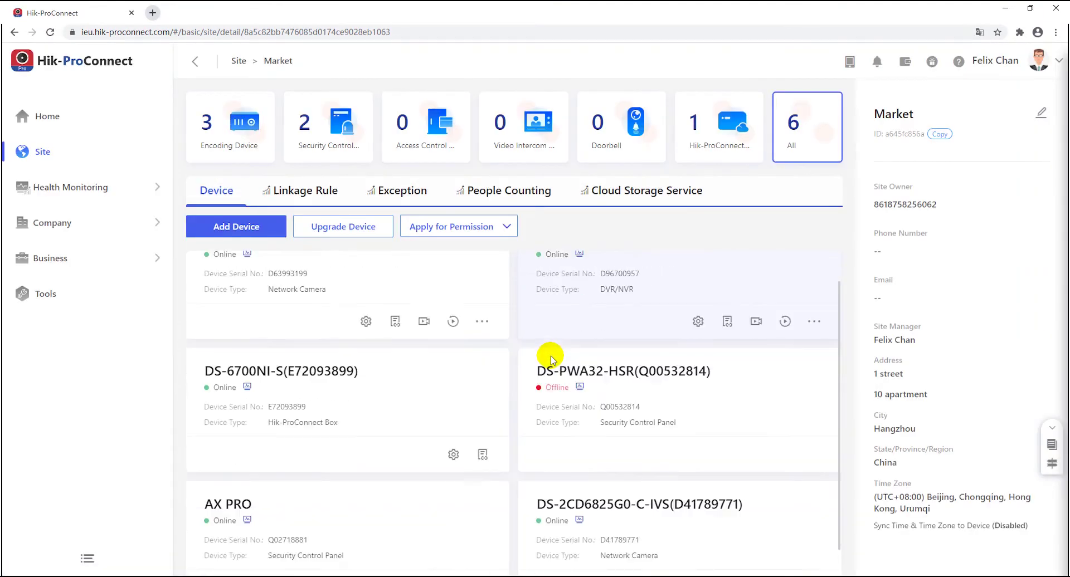
scroll(551, 359, down, 1)
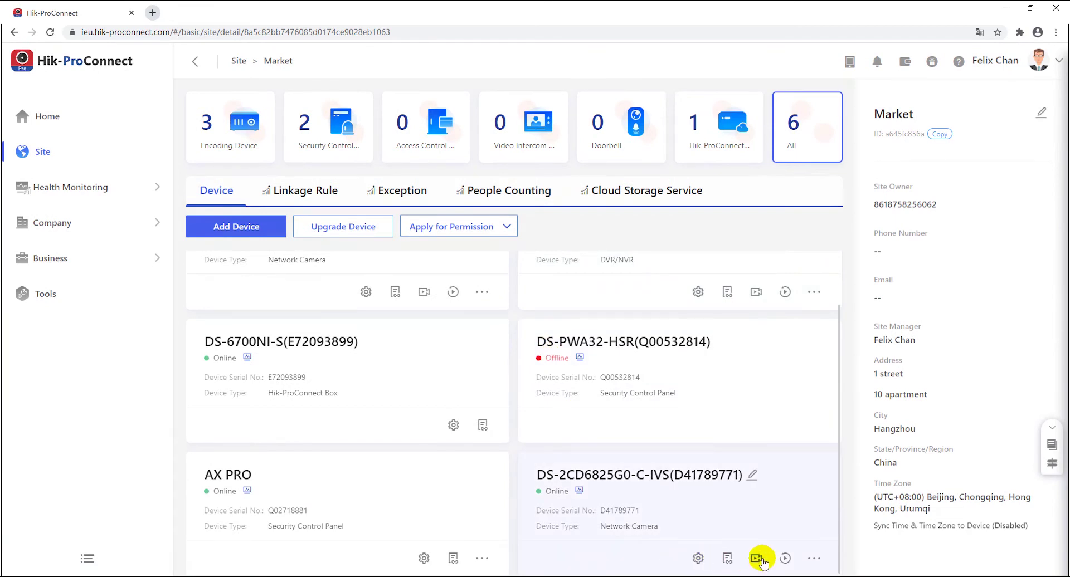
- Activate people counting on the DS-2CD6825G0-C-IVS camera's IPCamera 01 using the device admin password
click(515, 191)
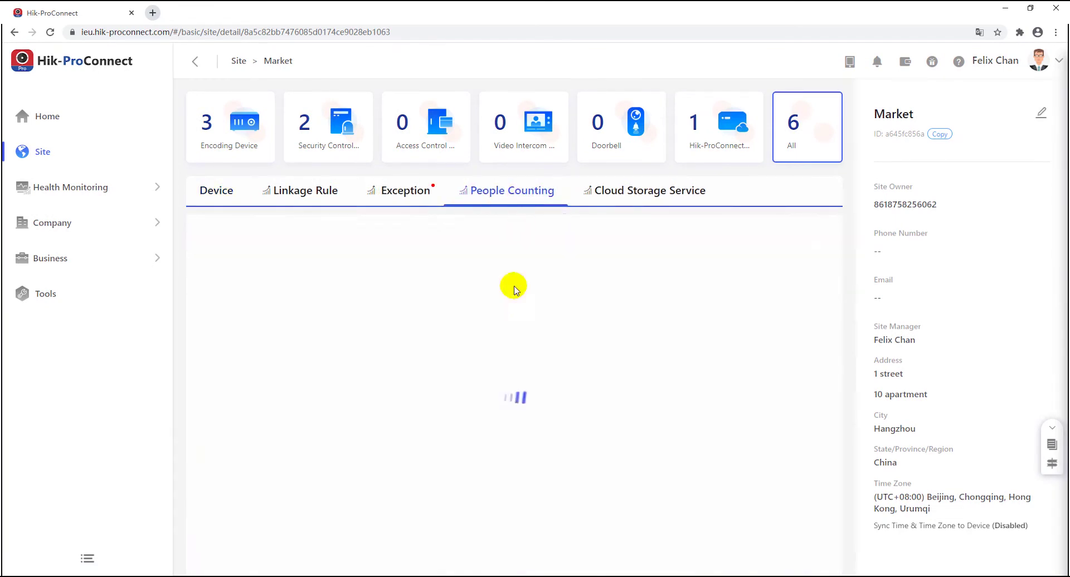
click(485, 440)
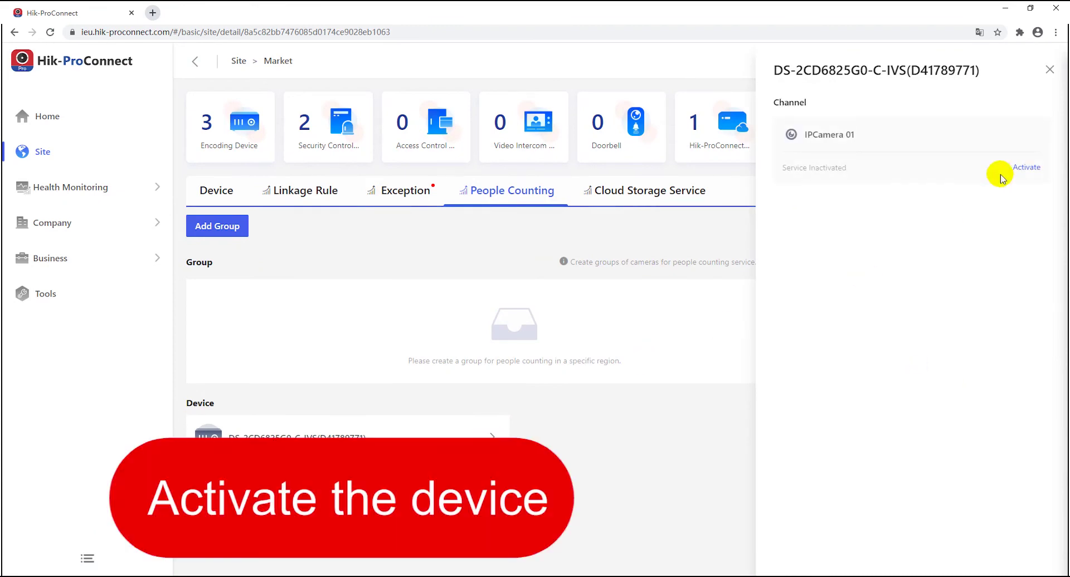
click(1027, 167)
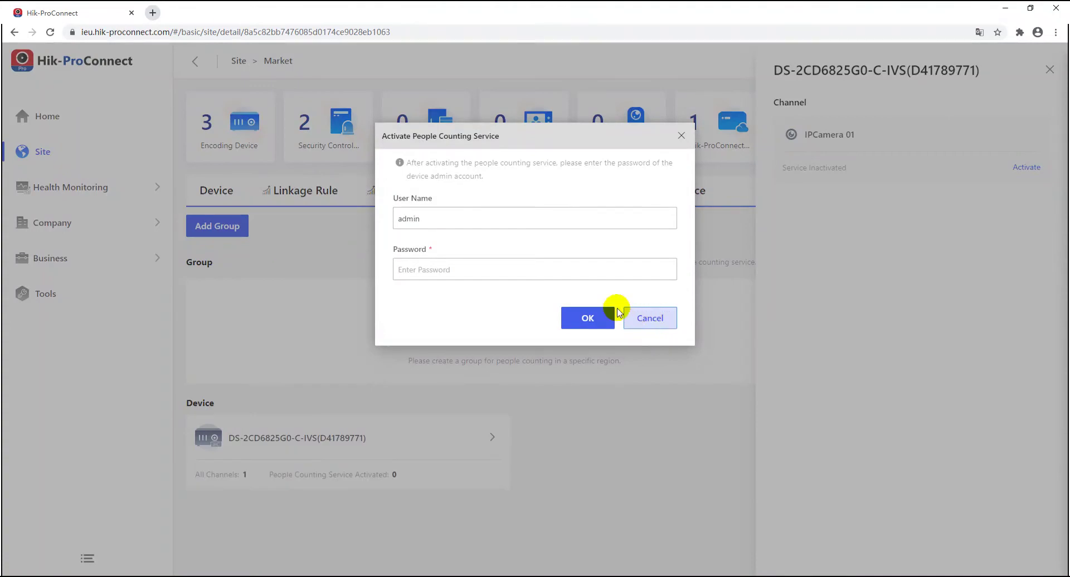
click(516, 270)
text(a)
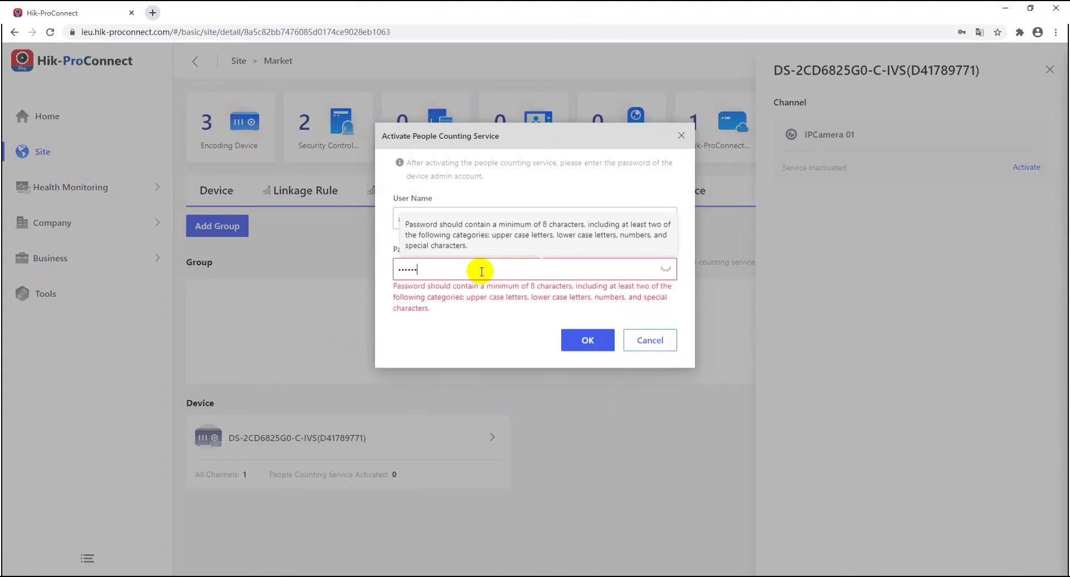
click(569, 322)
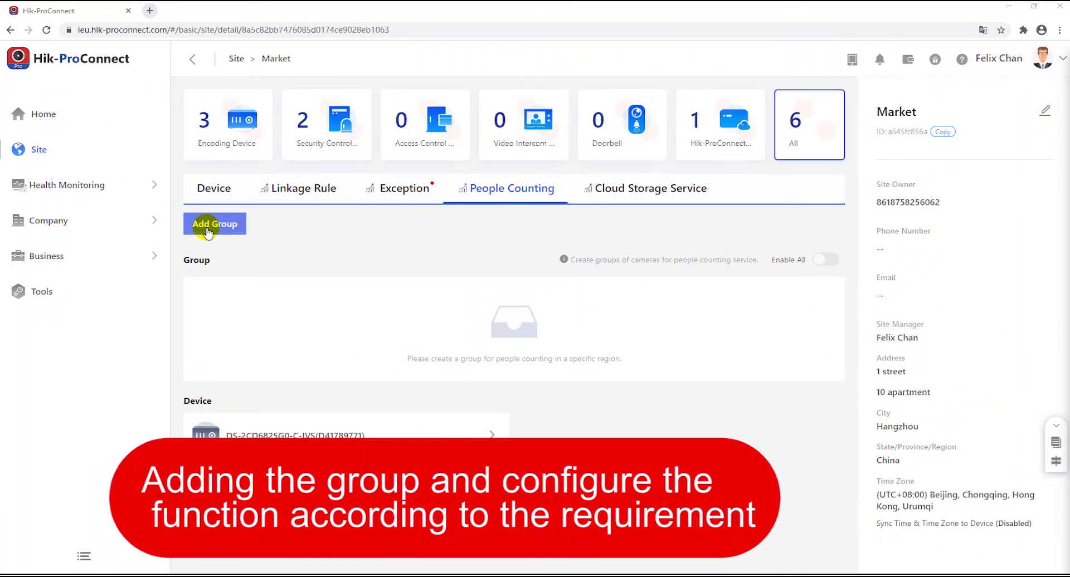
- Create a new counting group named Market and add the camera's IPCamera 01 channel
click(207, 229)
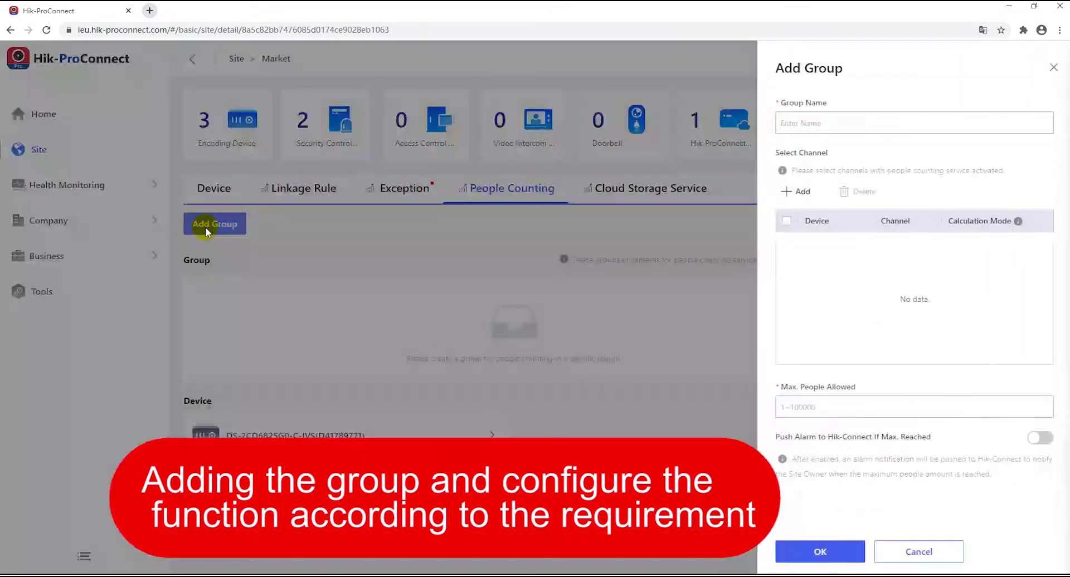
click(794, 127)
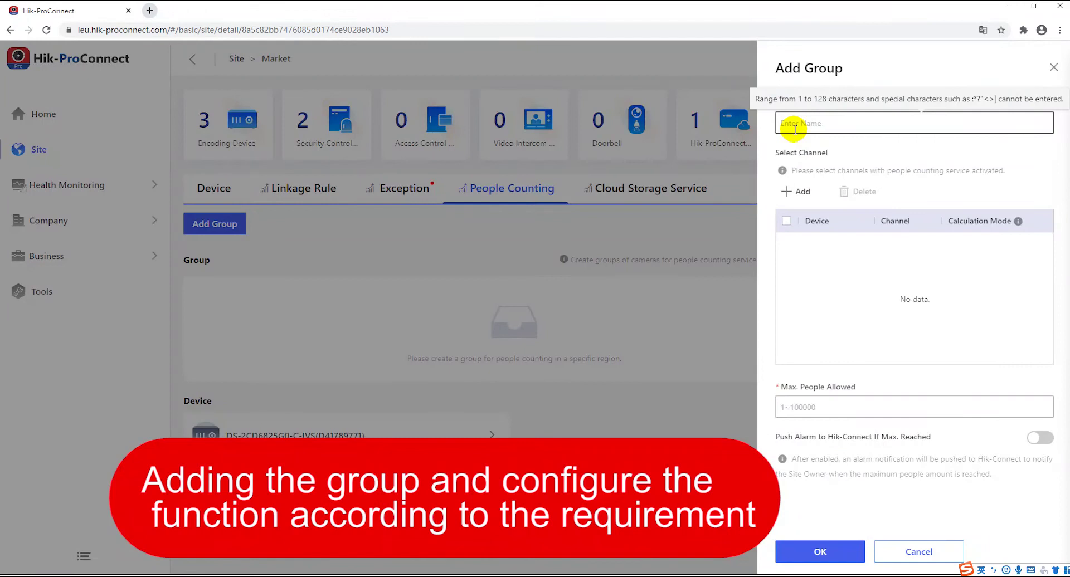
text(Market)
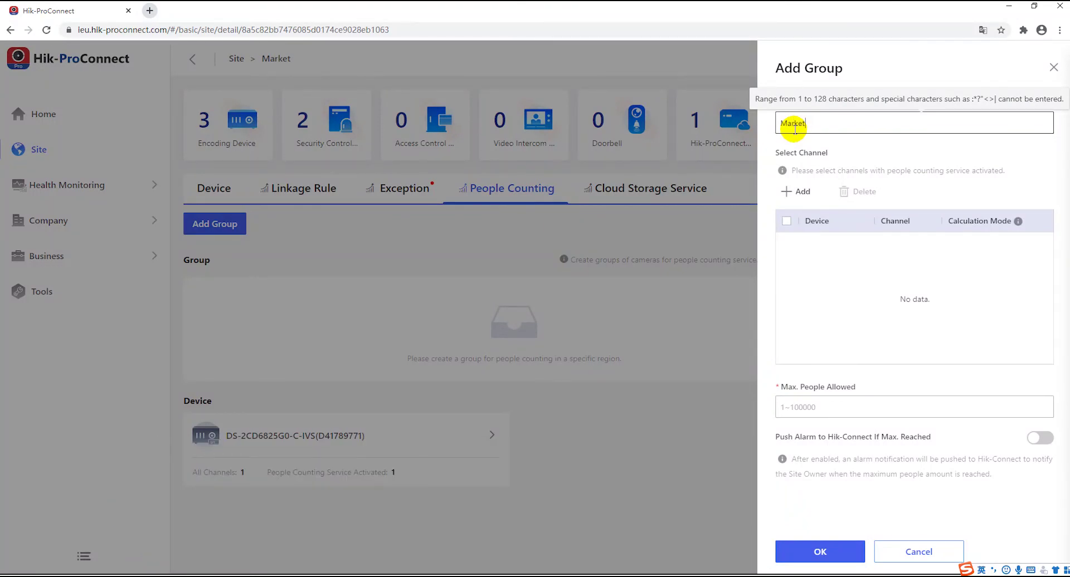
click(794, 191)
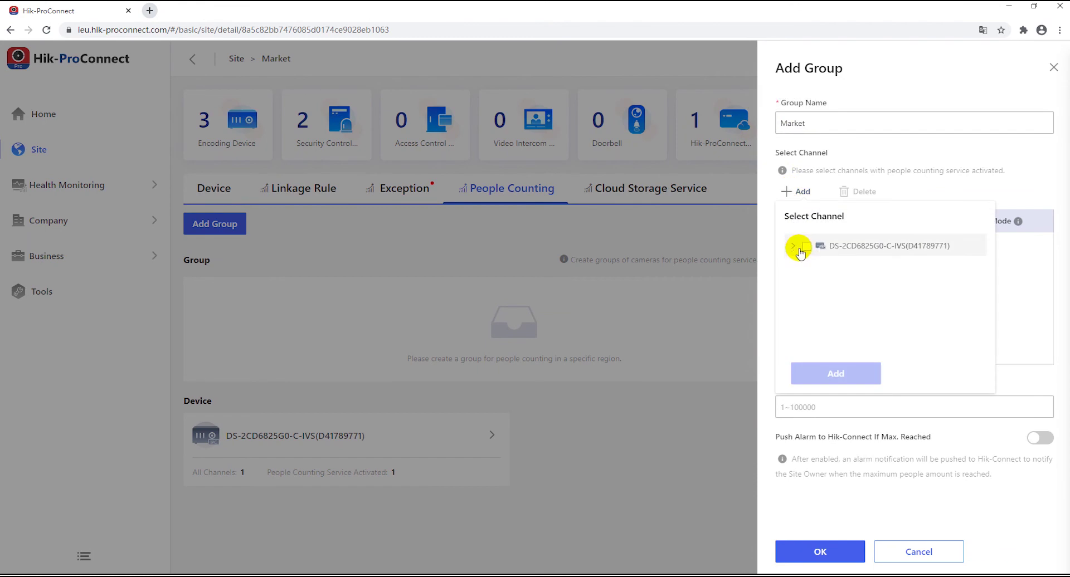
click(794, 245)
click(816, 269)
click(807, 372)
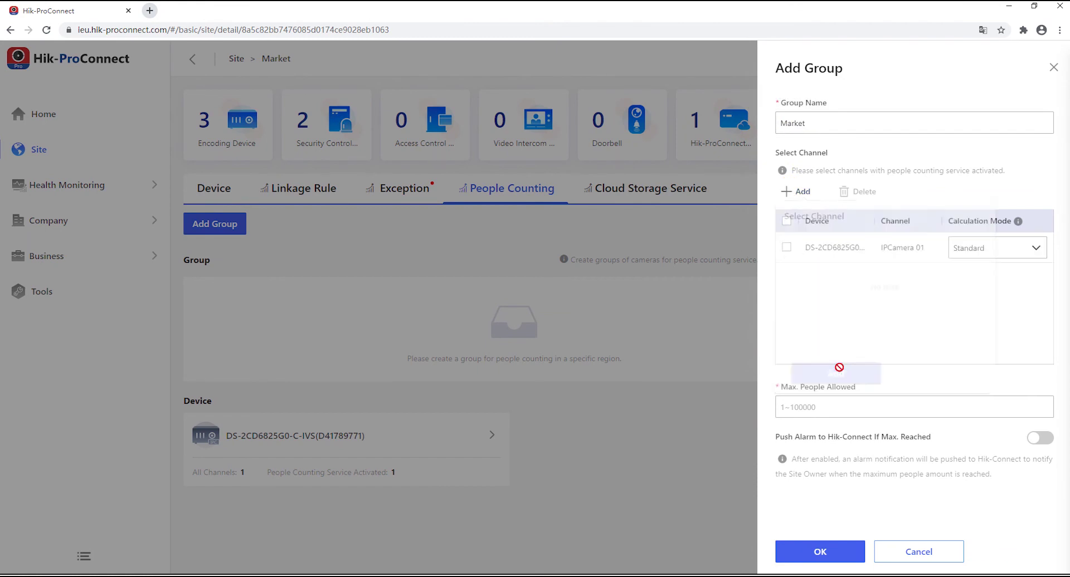
- Keep Standard calculation mode, set max 5 people, enable Push Alarm, and save the group
click(787, 247)
click(961, 248)
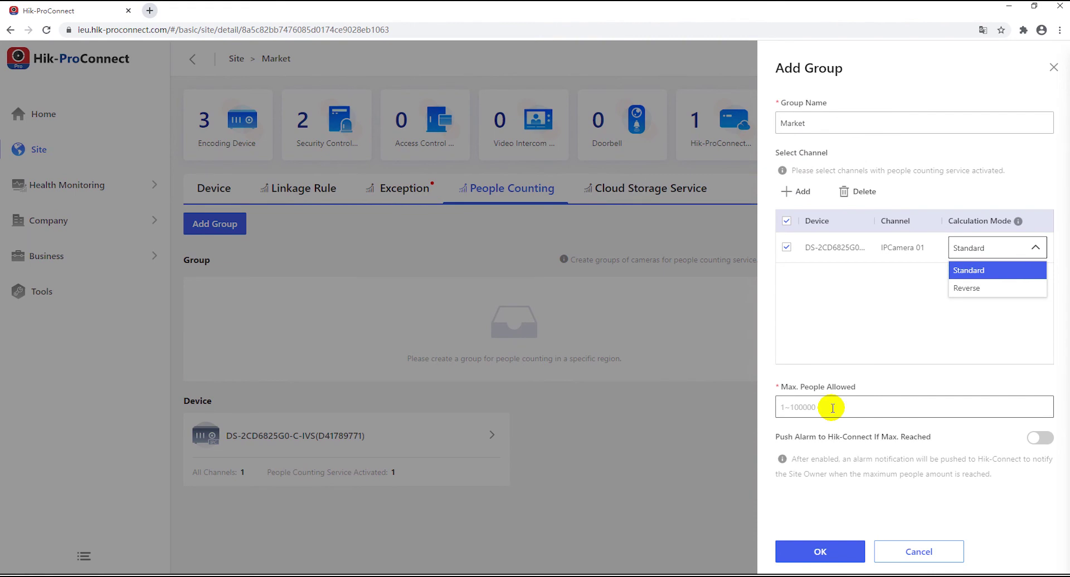
click(833, 408)
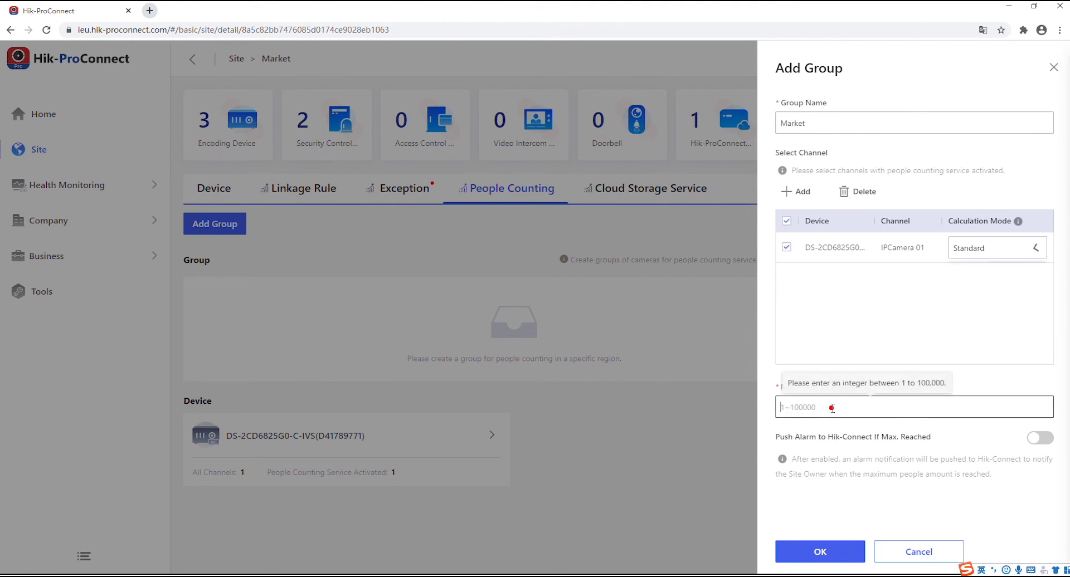
text(5)
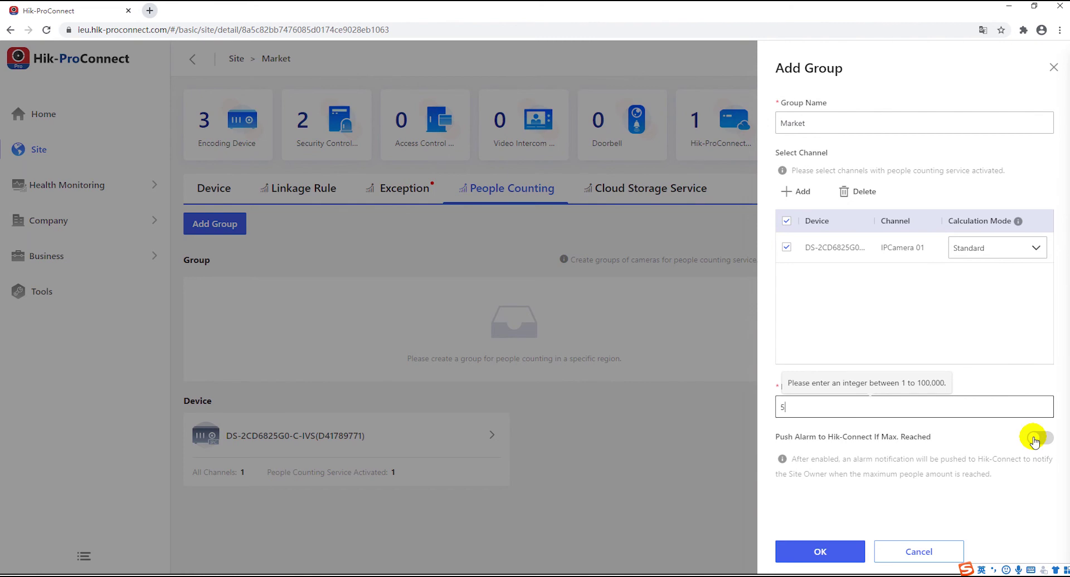
click(1035, 439)
click(812, 553)
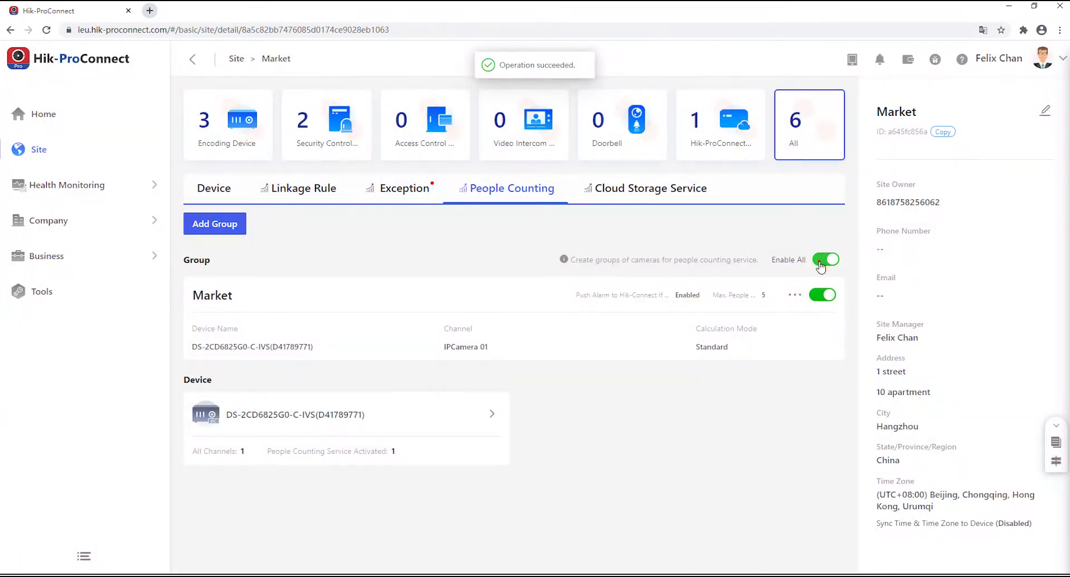
- Switch on Enable All, then check Health Status for the camera's firmware V5.5.90 build 200612
click(819, 263)
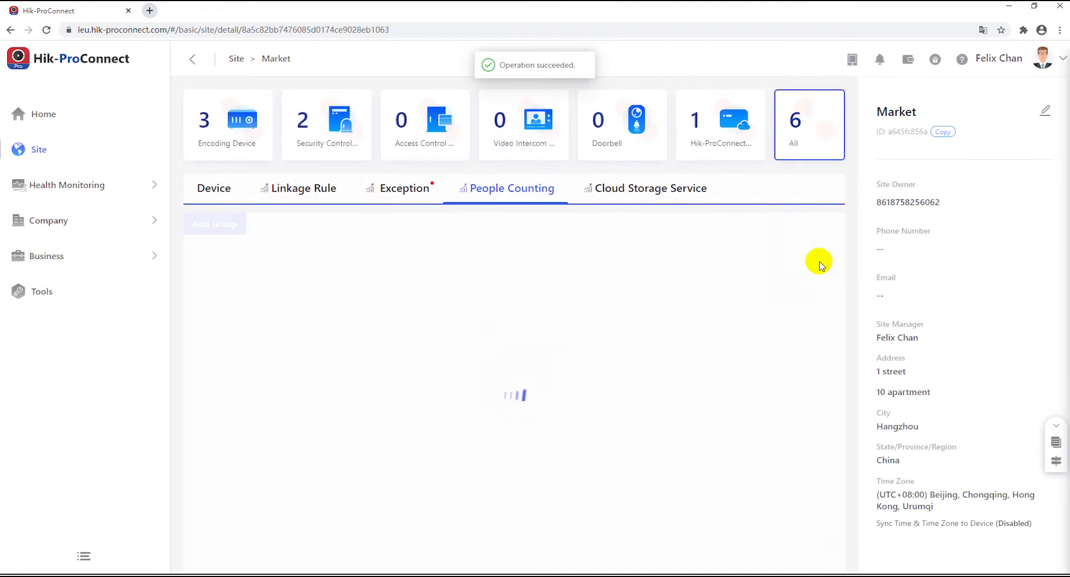
click(819, 263)
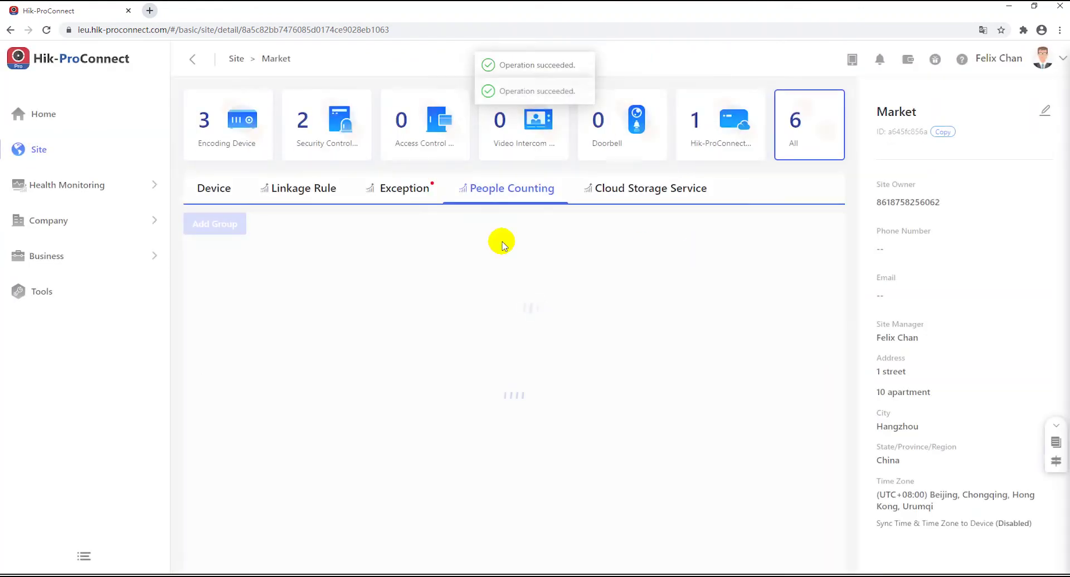
click(145, 185)
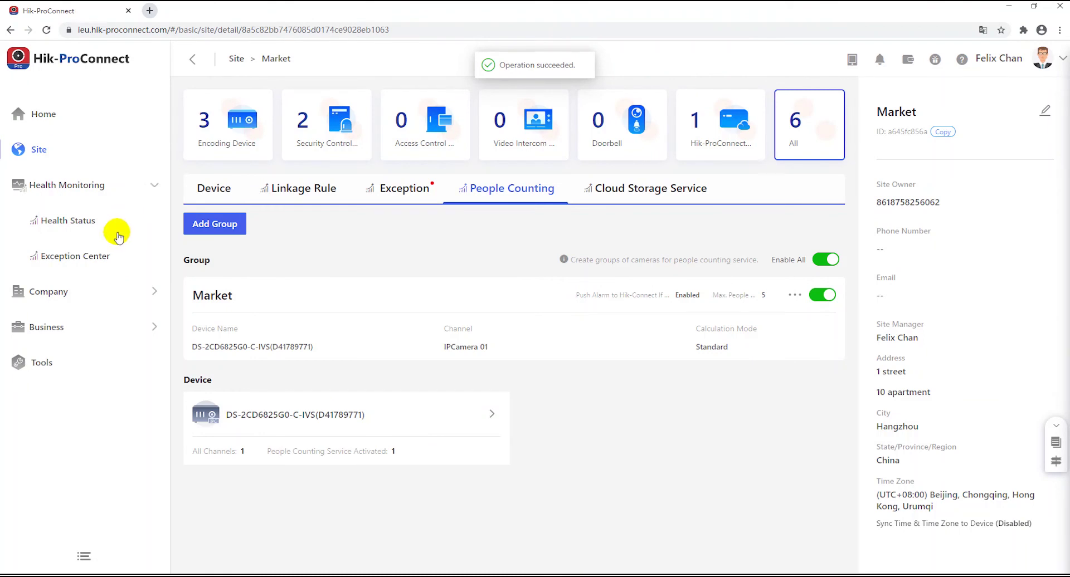
click(91, 222)
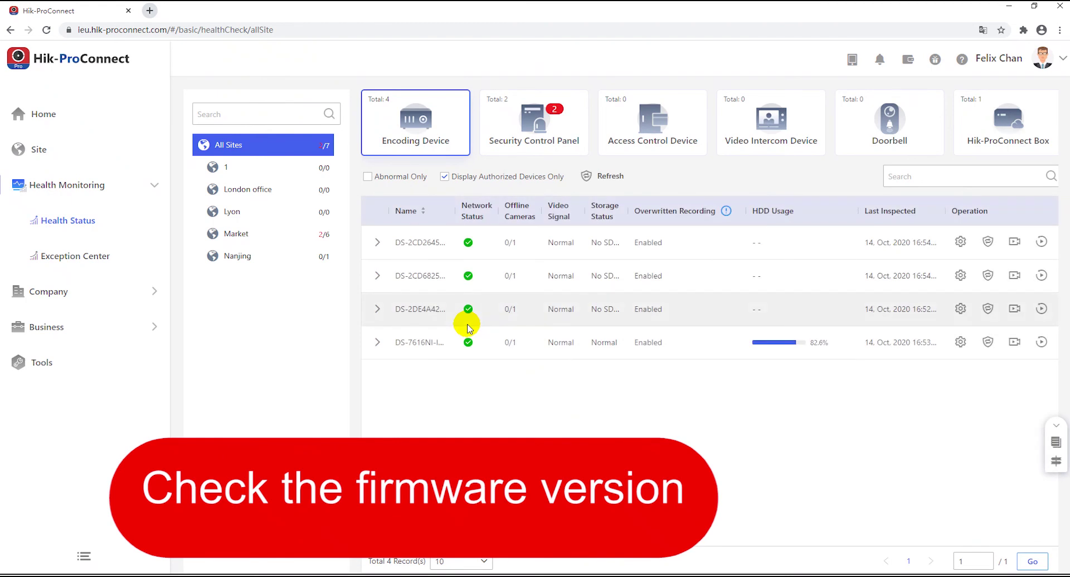
mouse_move(441, 273)
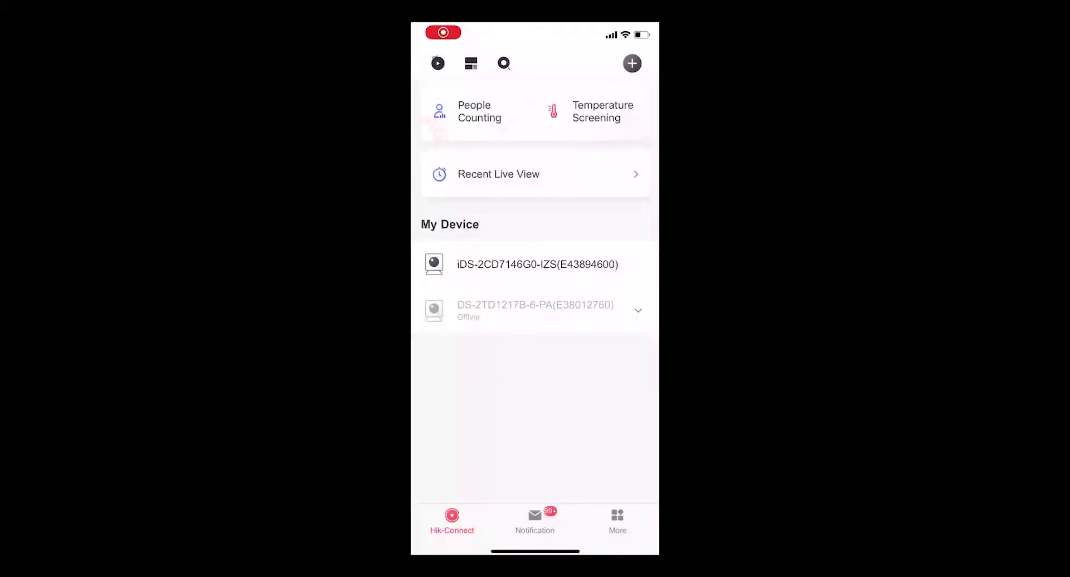
click(535, 264)
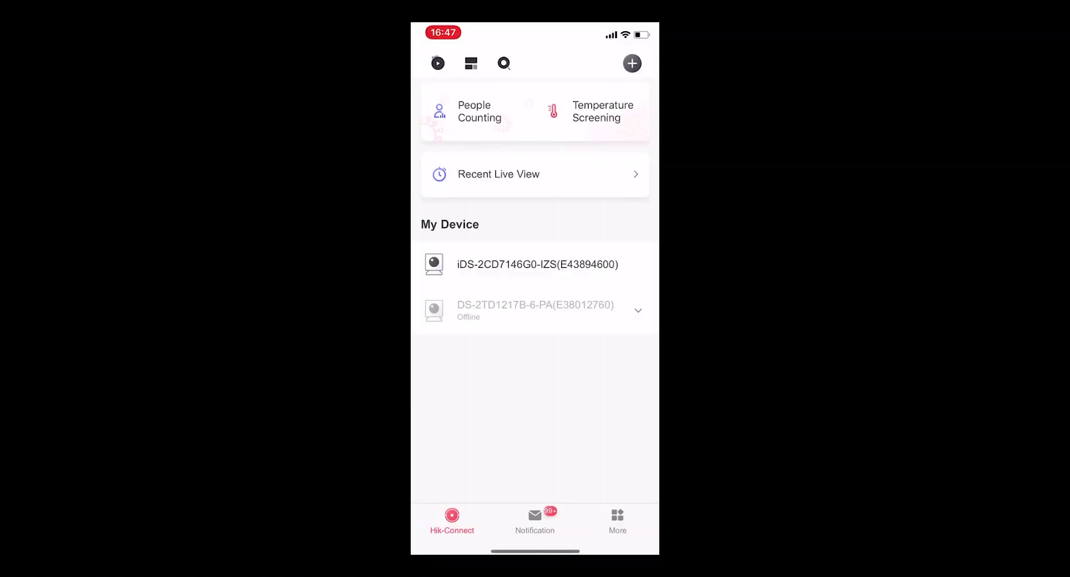
- Open People Counting on the Hik-Connect home screen to see 5 remaining entries
click(473, 111)
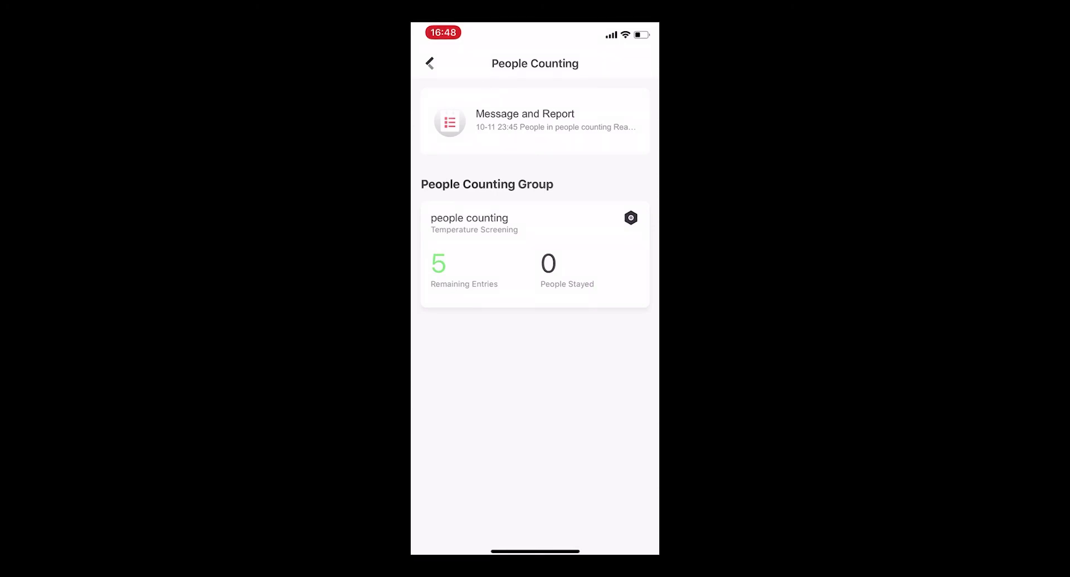
click(535, 121)
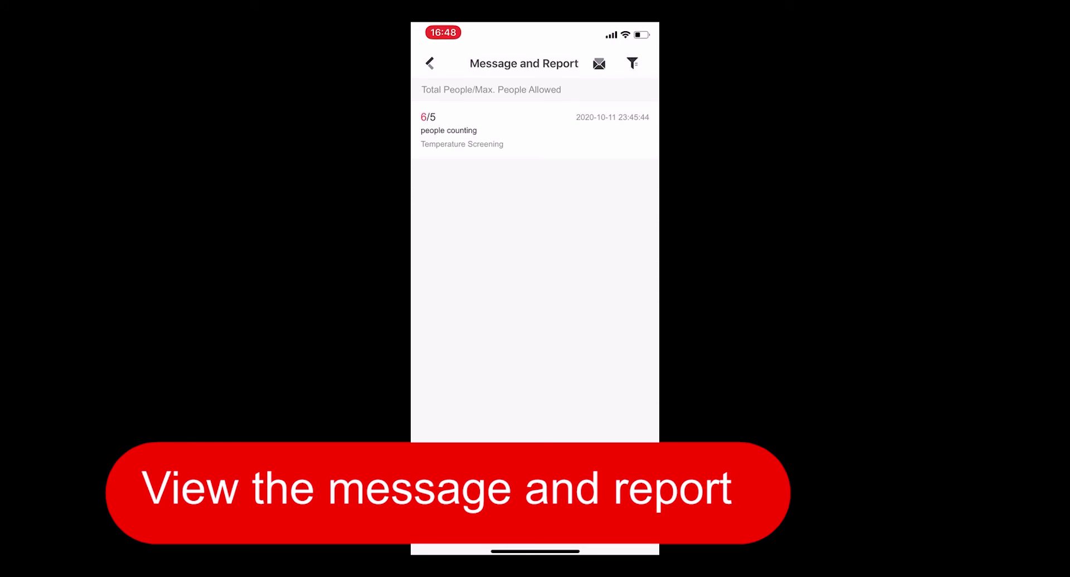
click(632, 63)
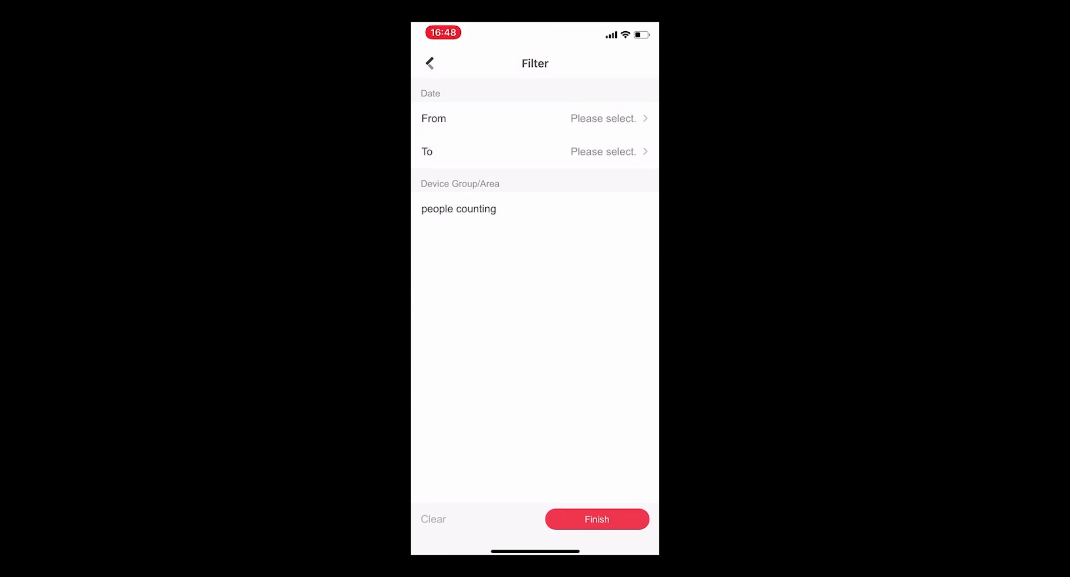
click(596, 520)
click(599, 63)
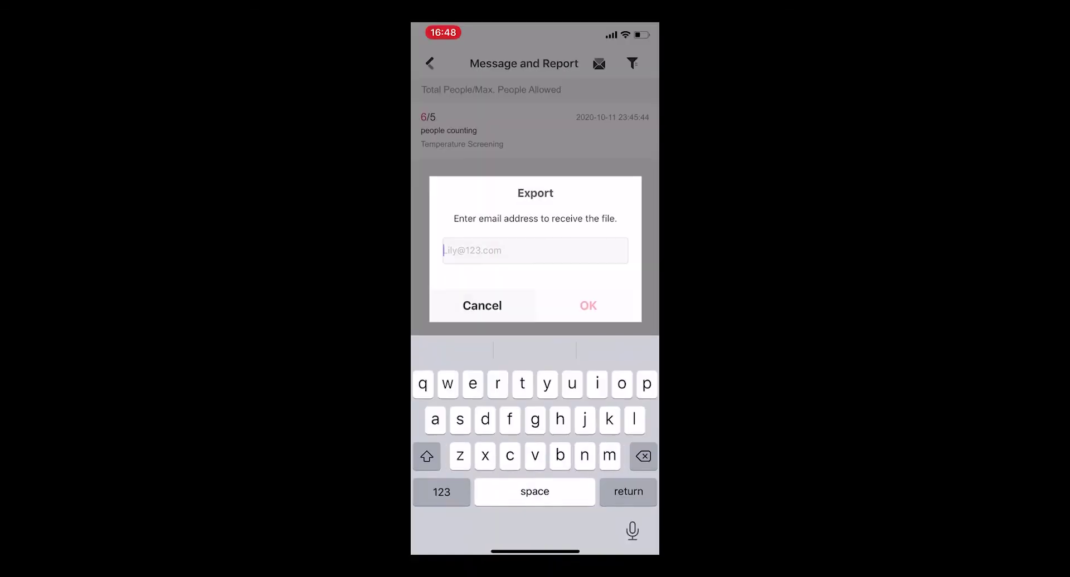
click(482, 305)
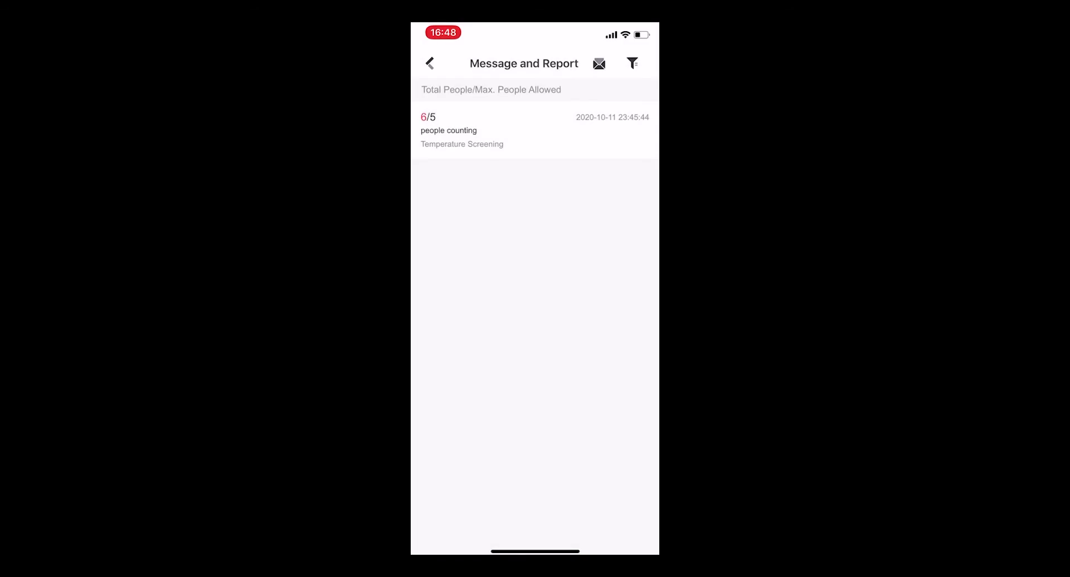
click(430, 63)
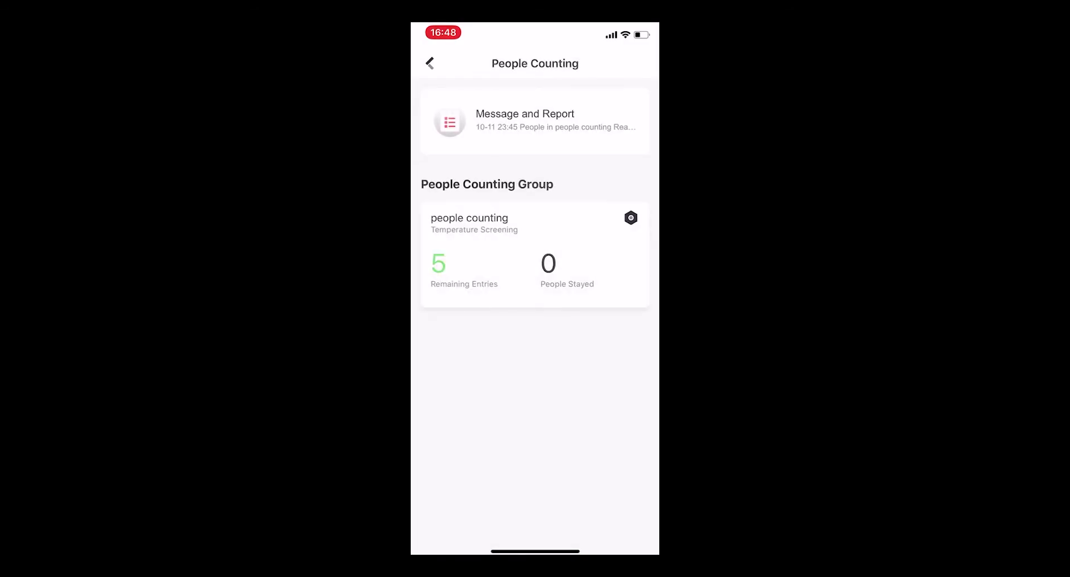
- In the group's settings, change Max. People Allowed/Group from 5 to 6
click(630, 218)
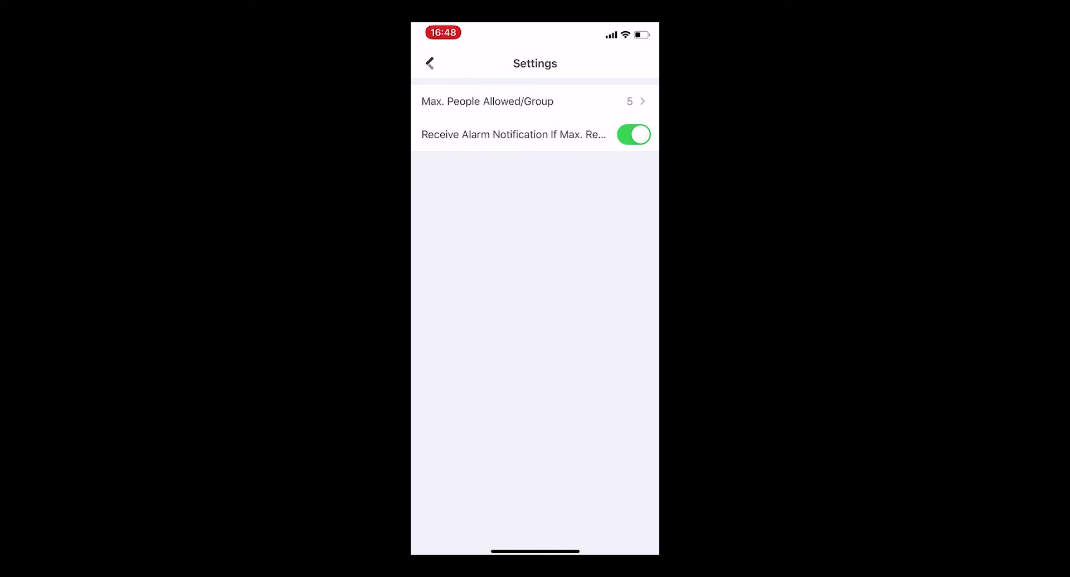
click(429, 63)
click(488, 100)
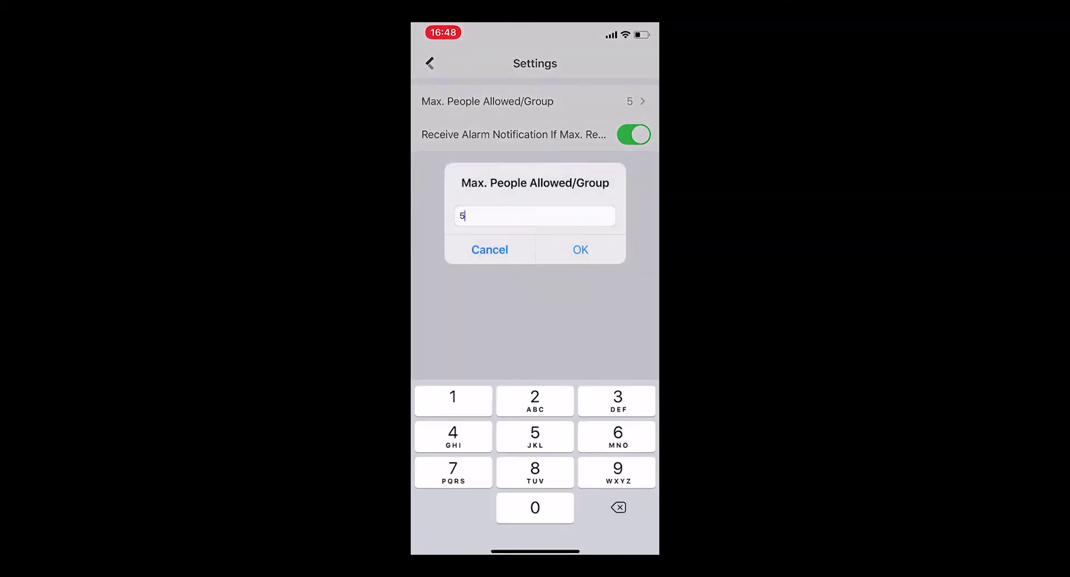
key(BackSpace)
text(6)
click(579, 242)
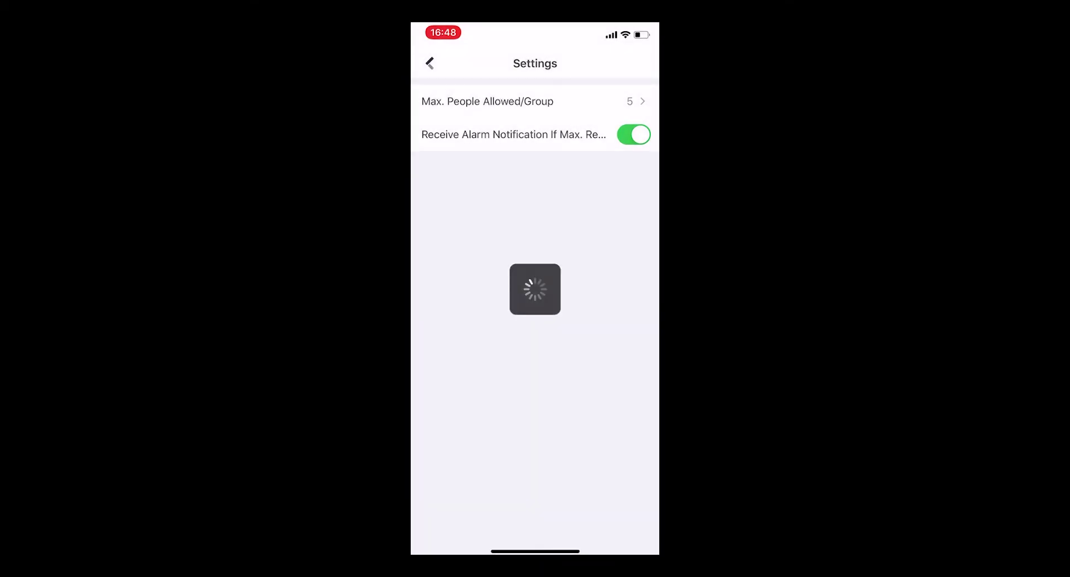